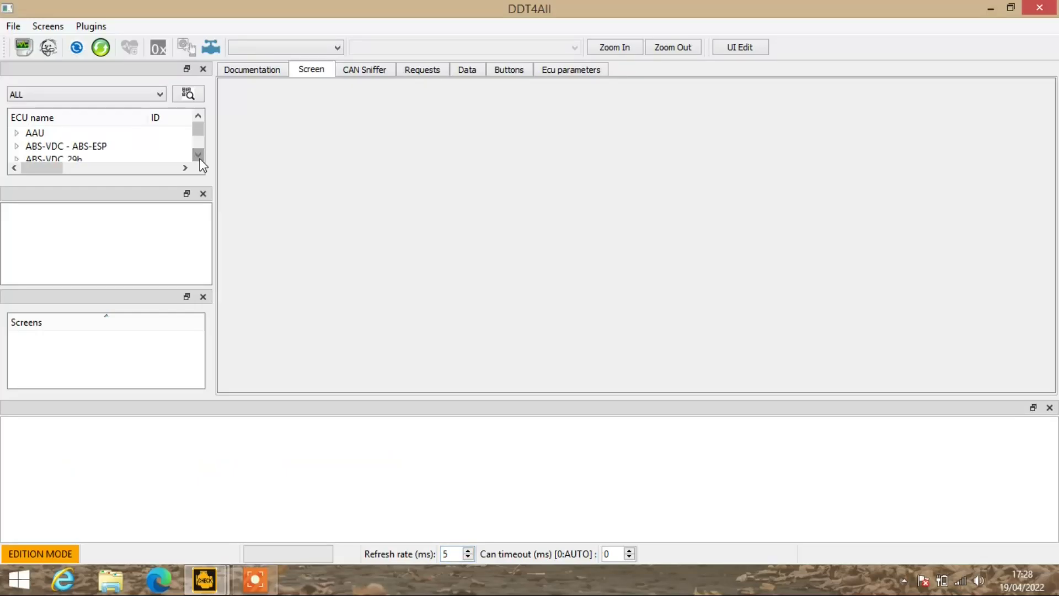
Scroll the ECU list down to the TDB group and expand it
drag(199, 161, 196, 139)
click(197, 155)
click(197, 157)
click(197, 157)
click(197, 156)
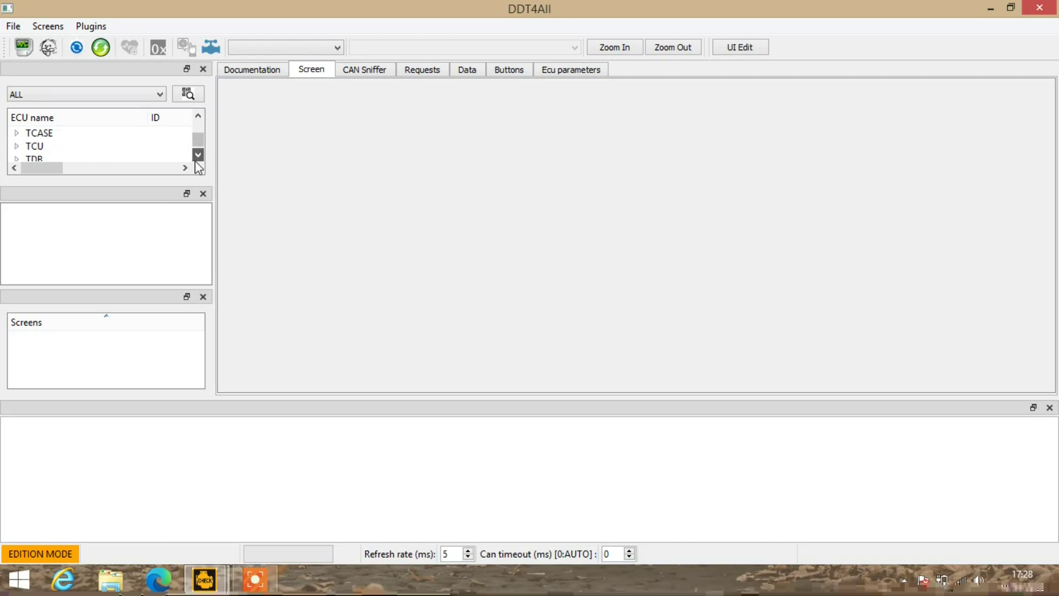
click(197, 157)
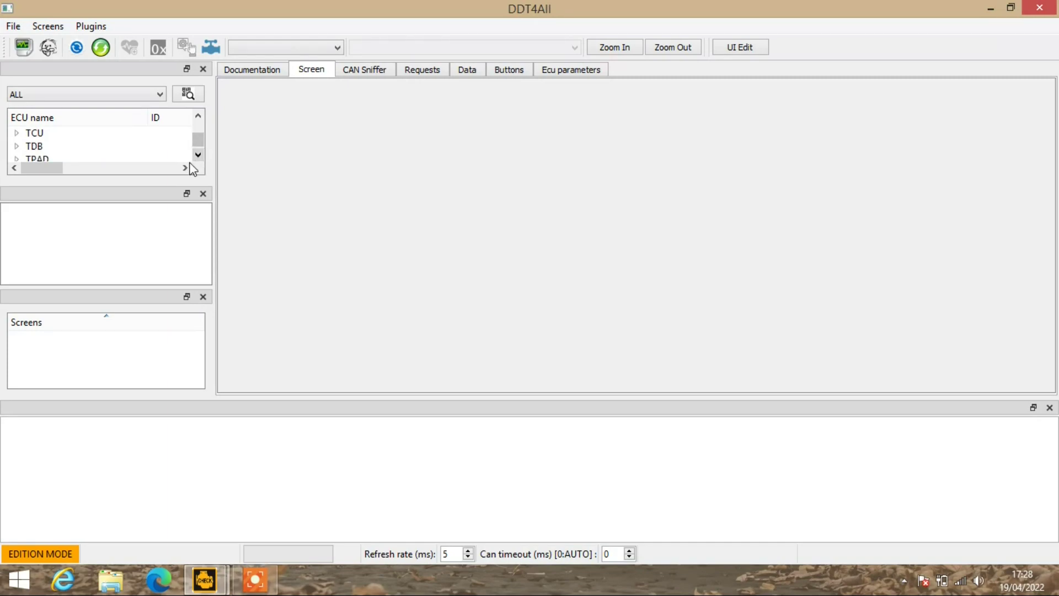
double_click(54, 144)
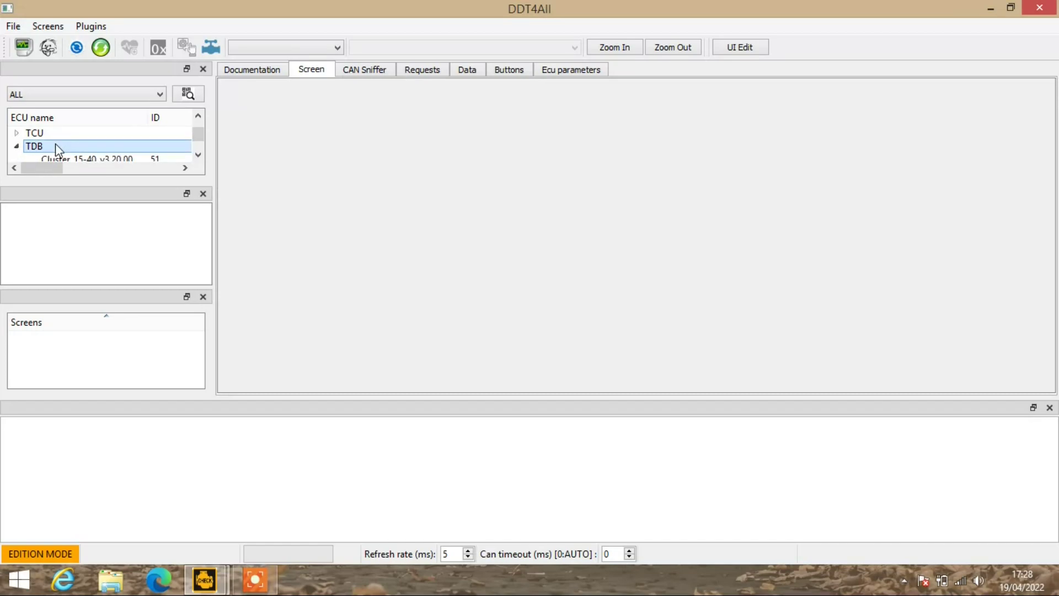
Load the Cluster X07ph2_V3.12 ECU from the TDB group
click(200, 156)
click(199, 157)
click(200, 157)
click(200, 156)
click(199, 157)
click(200, 157)
click(199, 157)
click(199, 157)
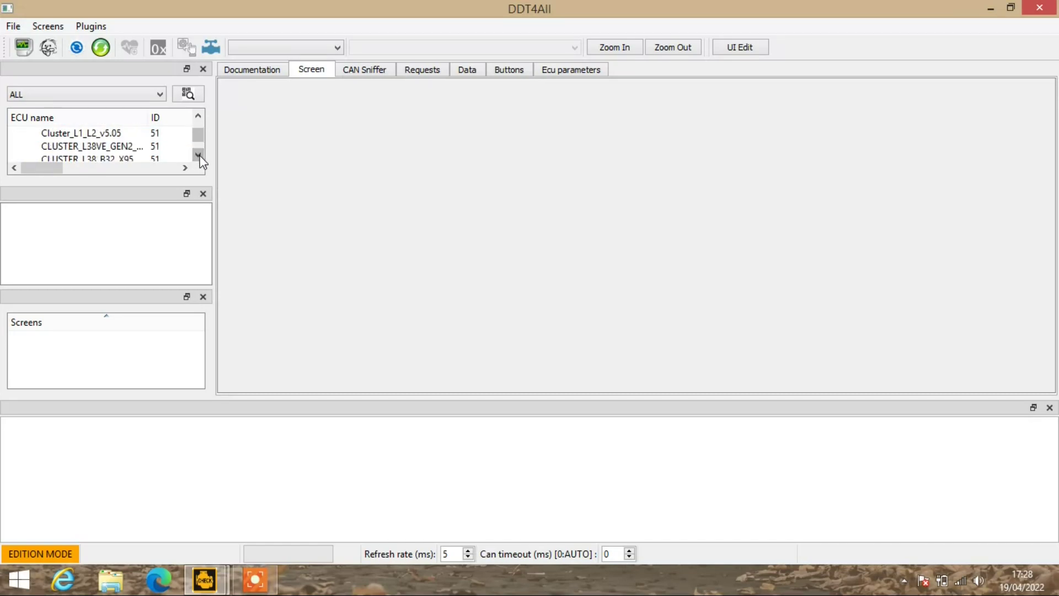
click(200, 156)
click(199, 157)
click(200, 156)
click(200, 156)
click(199, 157)
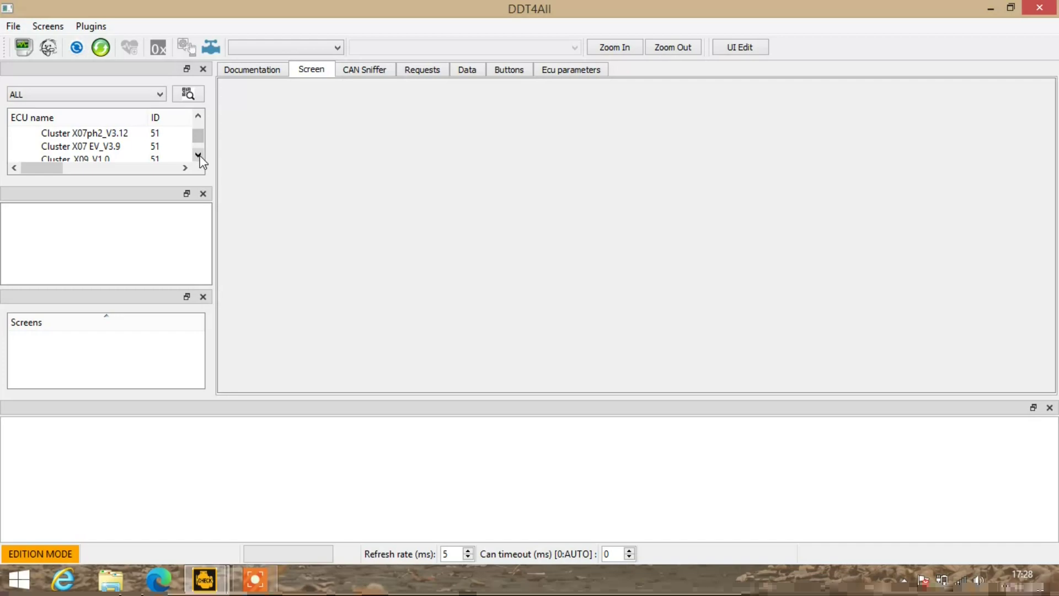
click(116, 136)
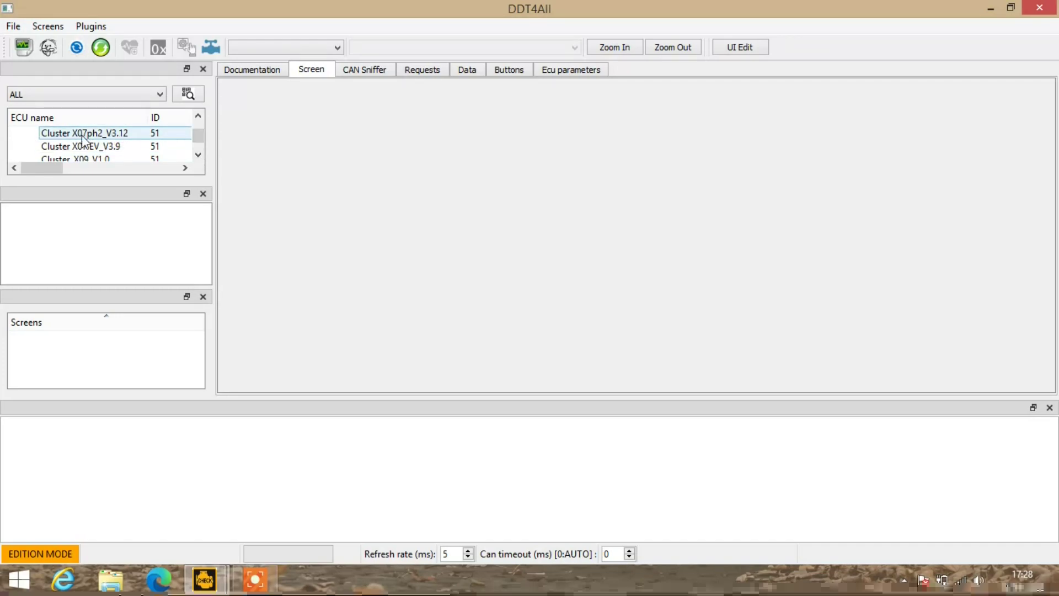
double_click(131, 137)
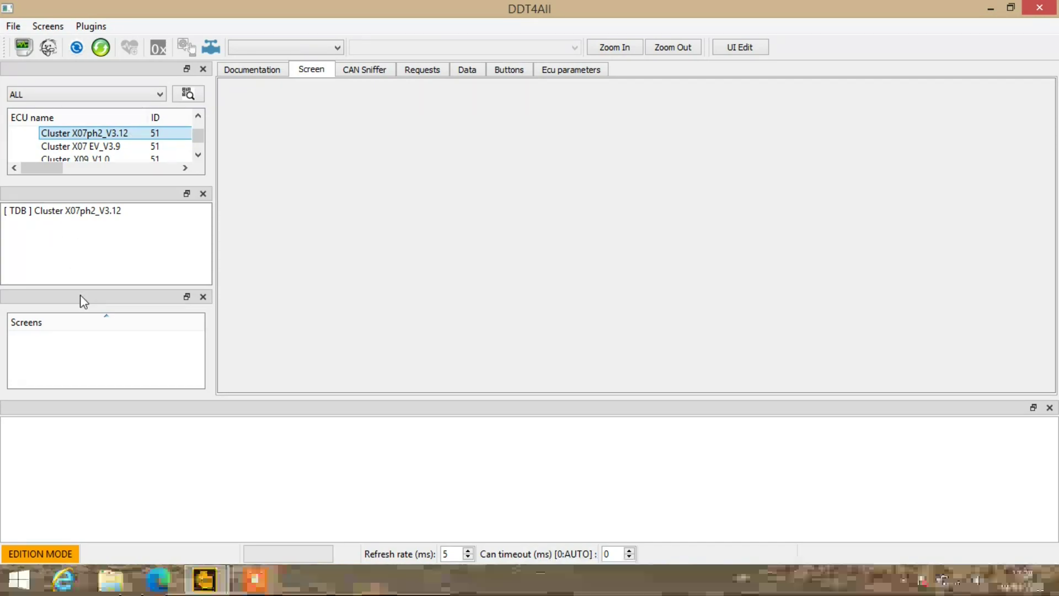
Select the loaded [TDB] Cluster X07ph2_V3.12 ECU and connect to list its screens
click(5, 211)
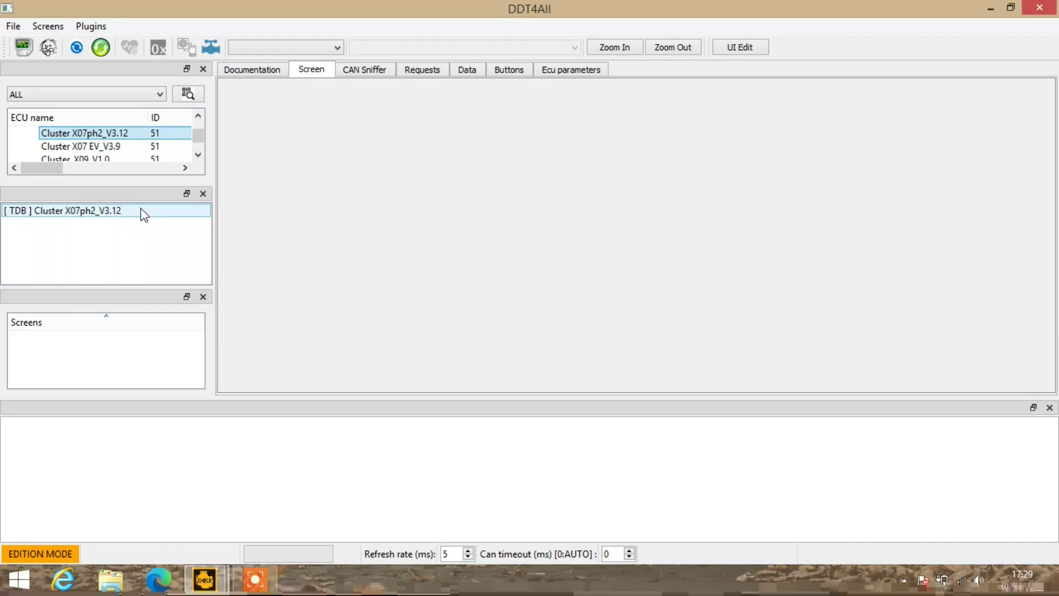
click(118, 253)
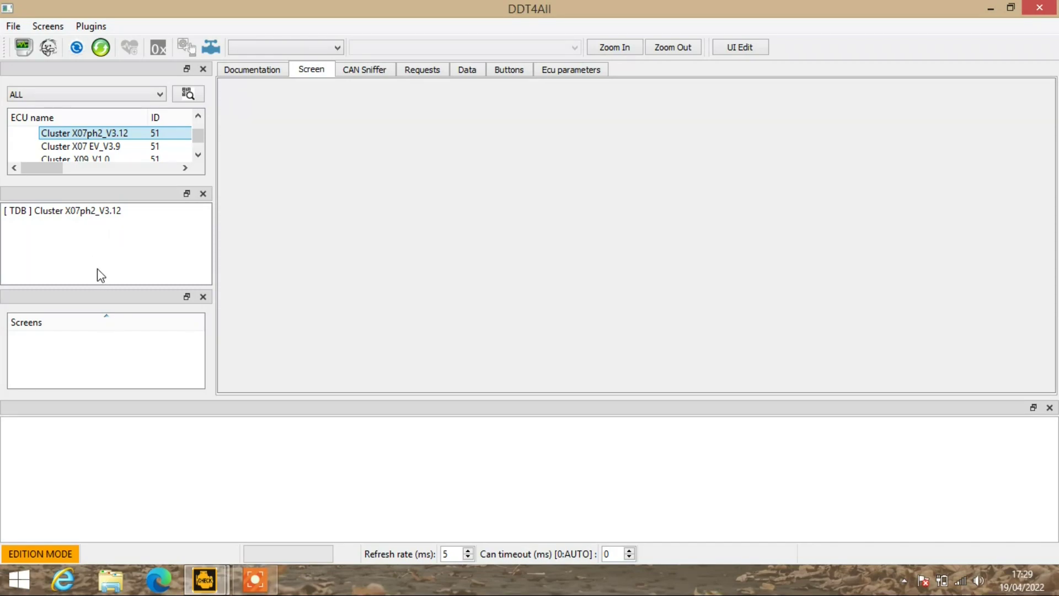
click(71, 212)
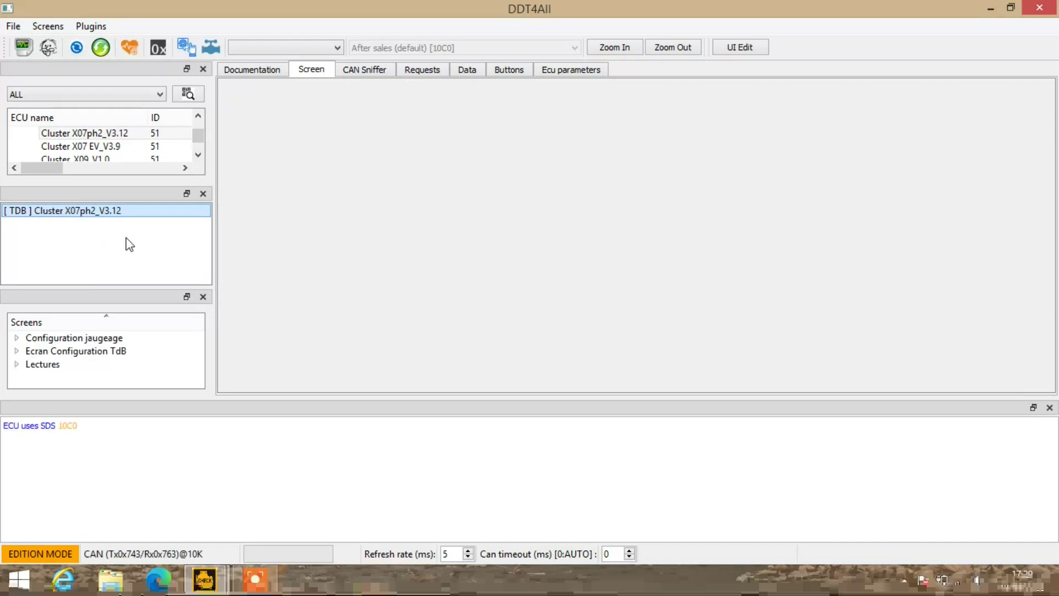
Expand Ecran Configuration TdB and choose its Config Vehicle screen
click(17, 351)
scroll(87, 322, down, 1)
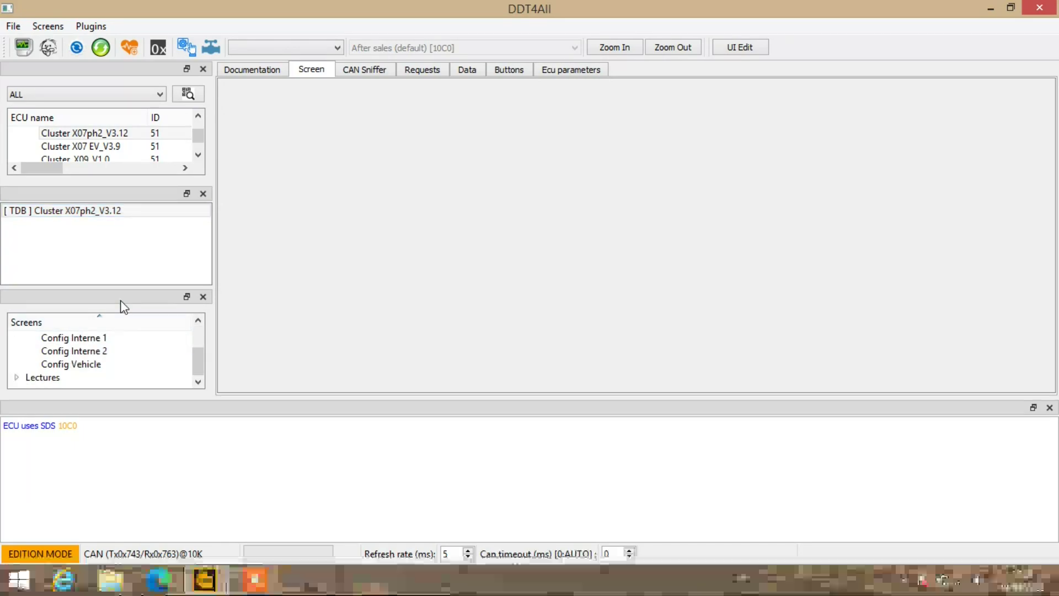
click(89, 366)
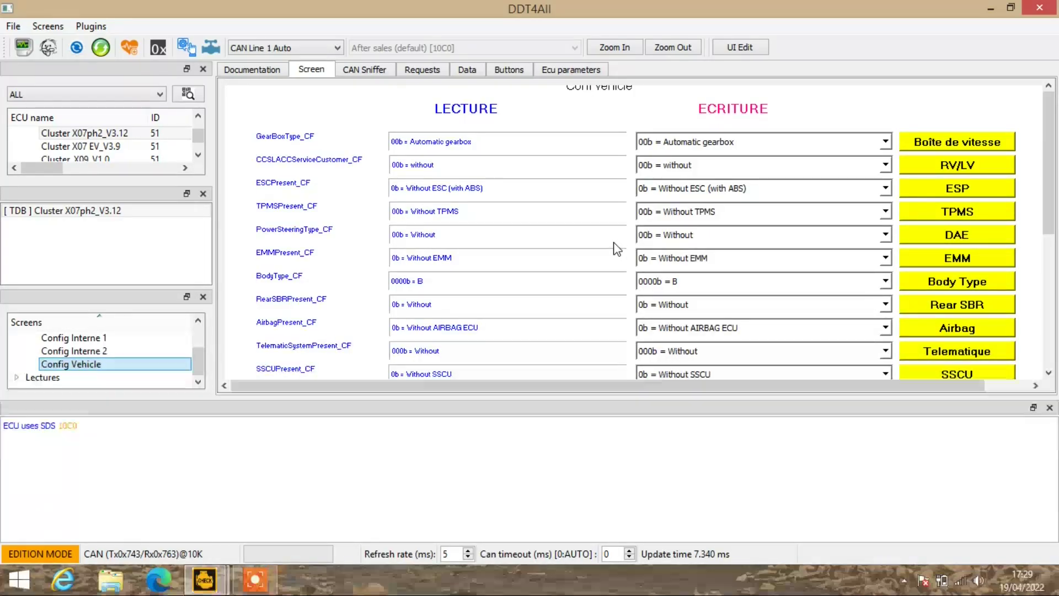
Scroll the Config Vehicle form down to the AdditionnalInstrumentPresent_CF row
scroll(591, 239, down, 1)
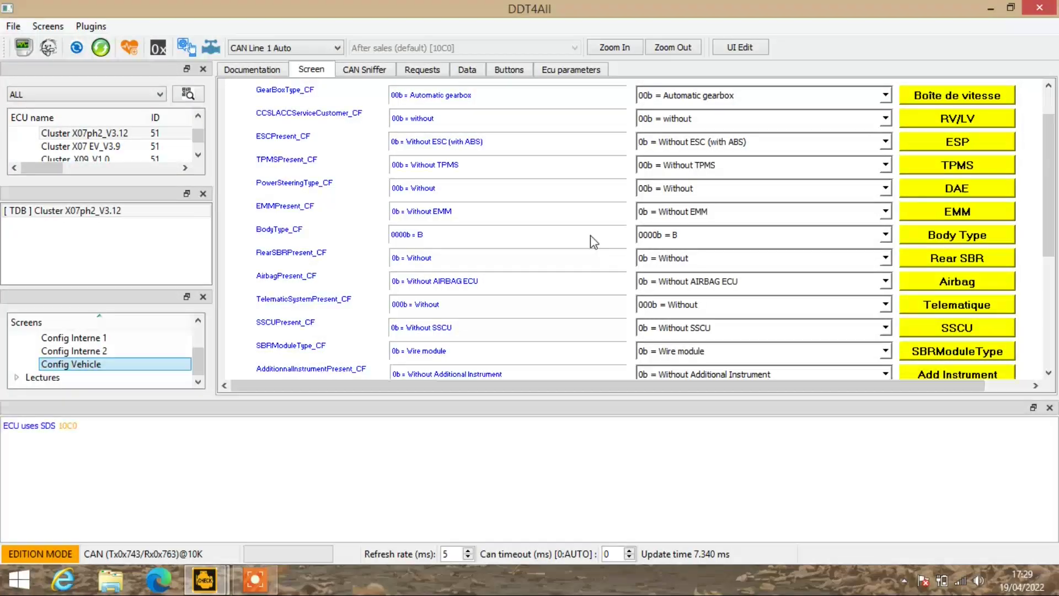
scroll(593, 241, down, 1)
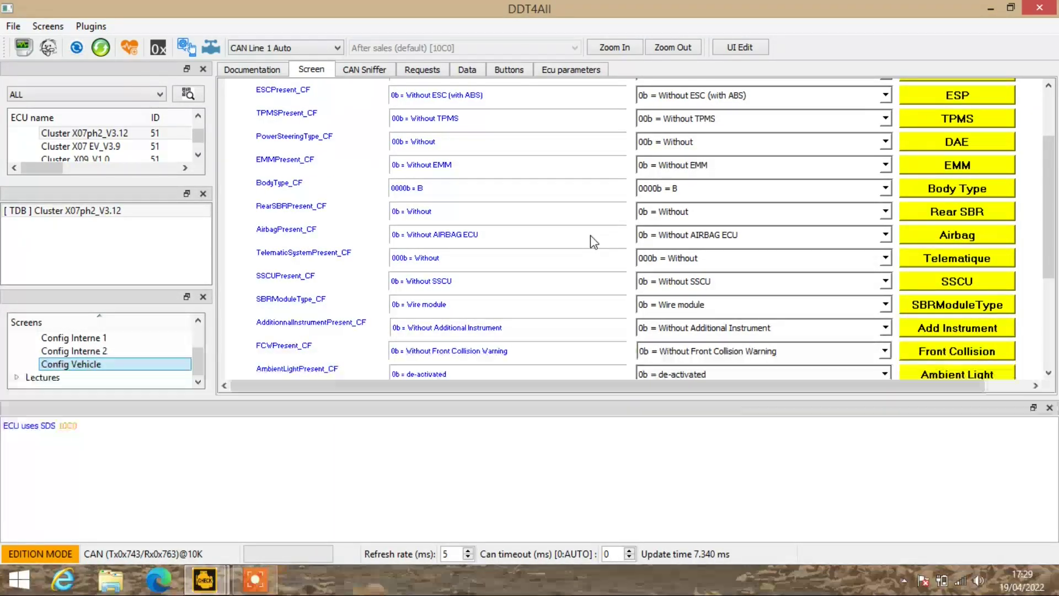
scroll(593, 242, down, 1)
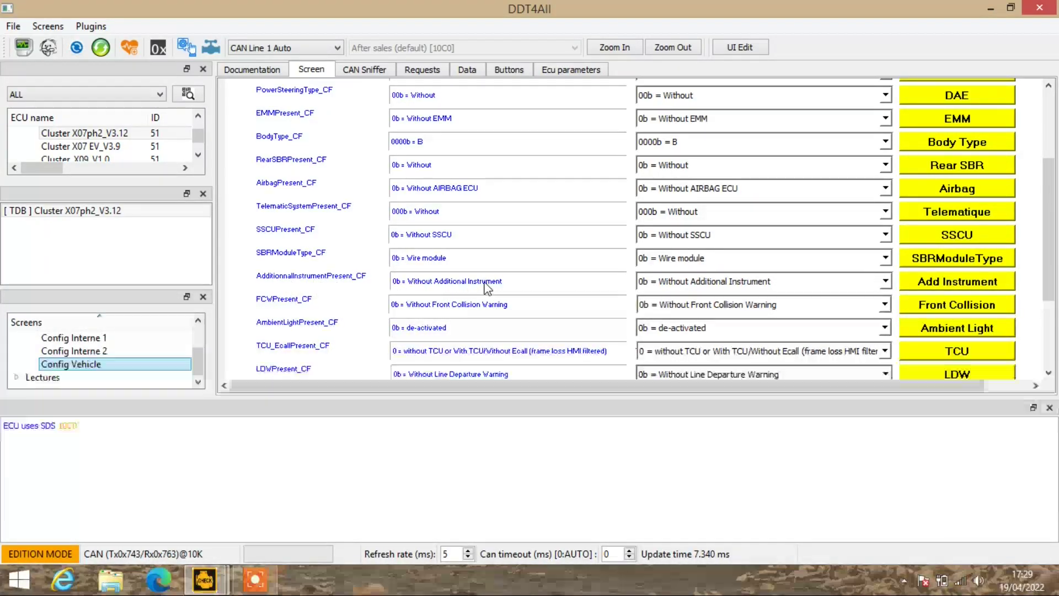
Set AdditionnalInstrumentPresent_CF to '1b = With Additional Instrument' and attempt the write, dismissing the Blocked Command warning
click(691, 288)
click(686, 307)
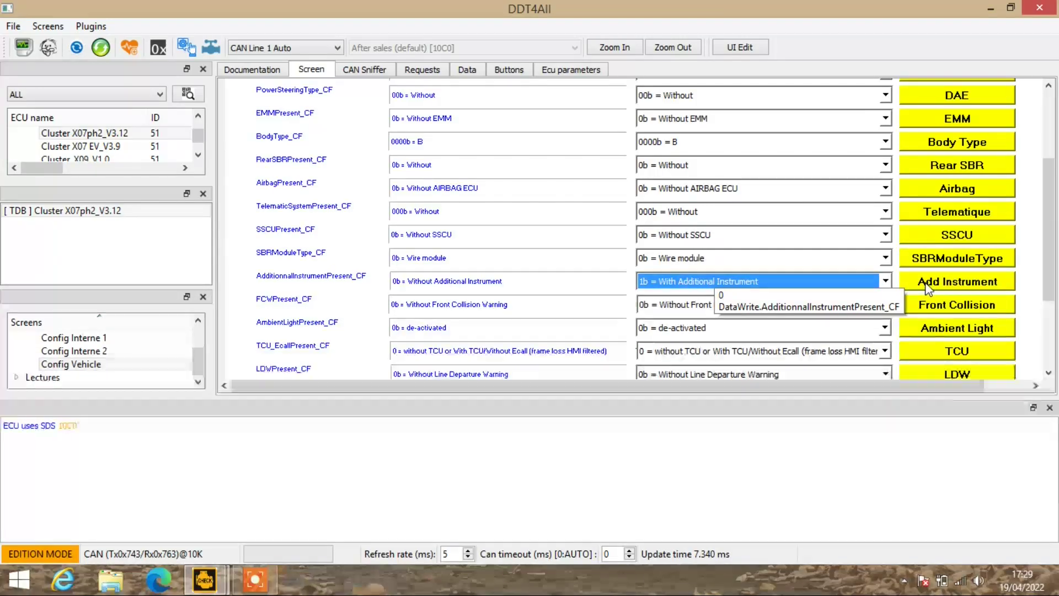
click(928, 286)
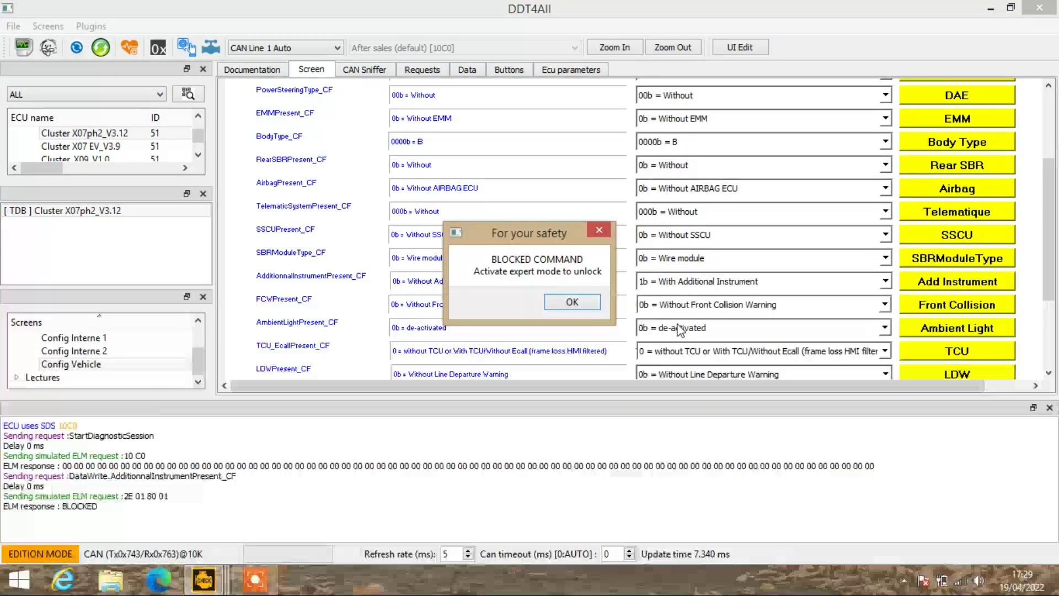
click(570, 302)
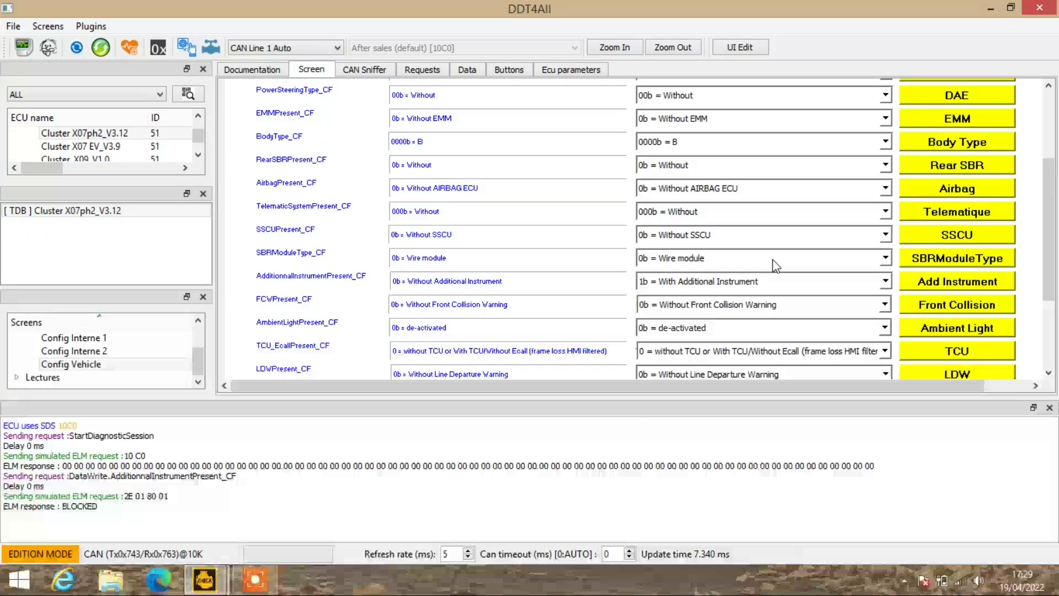
click(724, 283)
drag(1050, 219, 1049, 282)
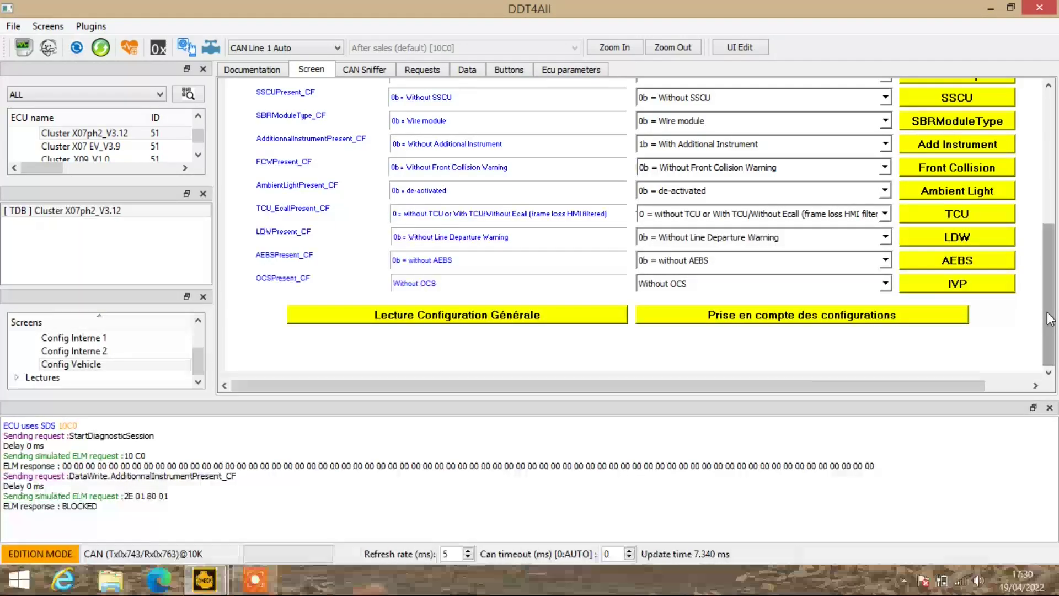
drag(1050, 318, 1047, 283)
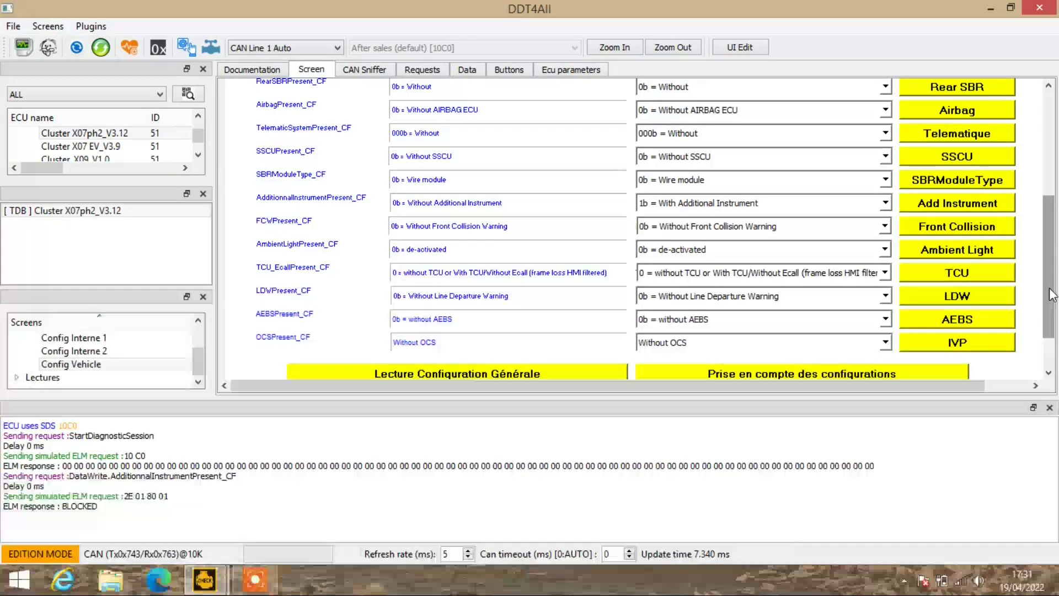
drag(1050, 289, 1049, 279)
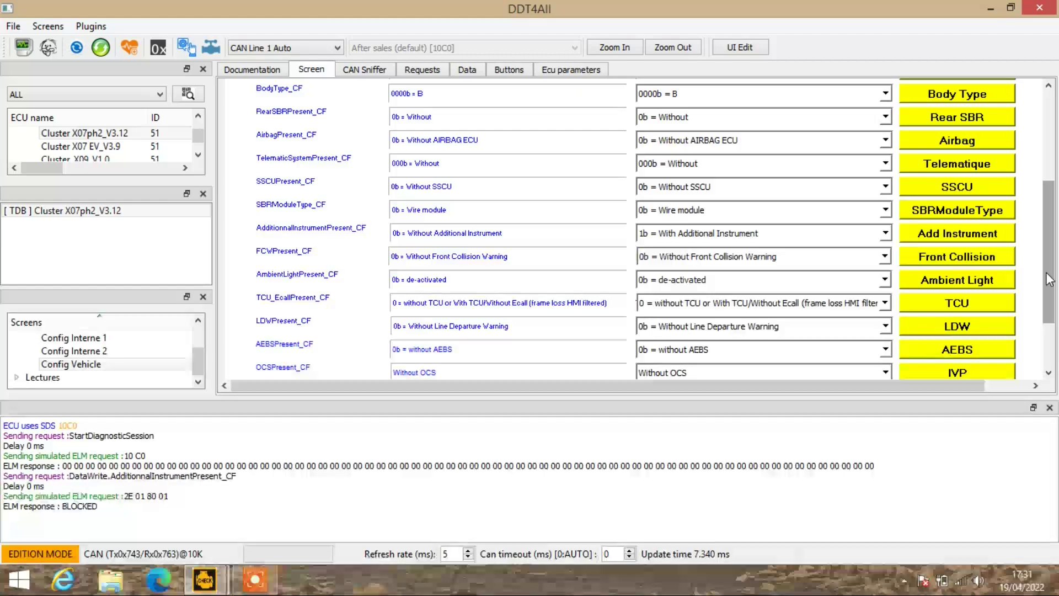